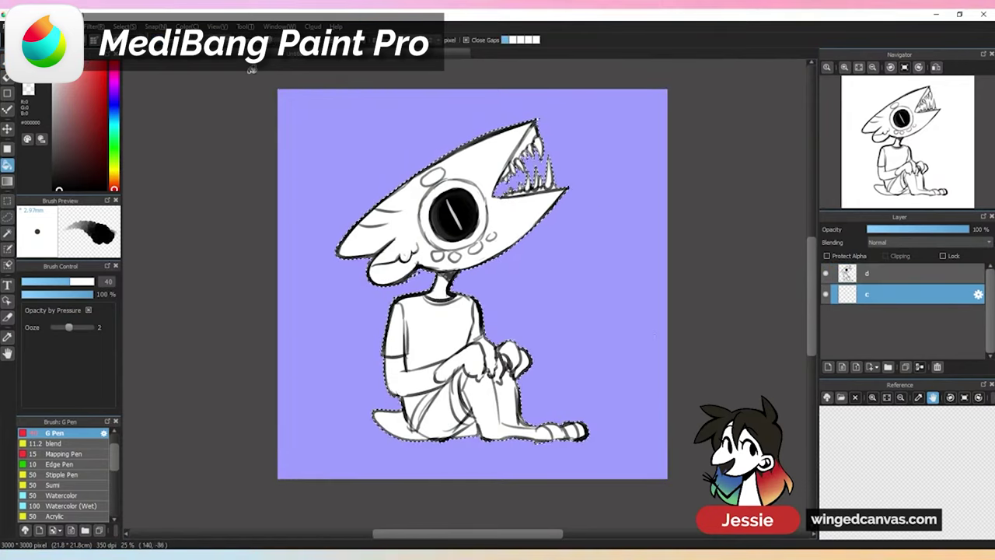
# Try to bucket-fill layer c beneath the creature's line art, and undo the fill
pyautogui.click(576, 266)
pyautogui.hotkey('ctrl', 'z')
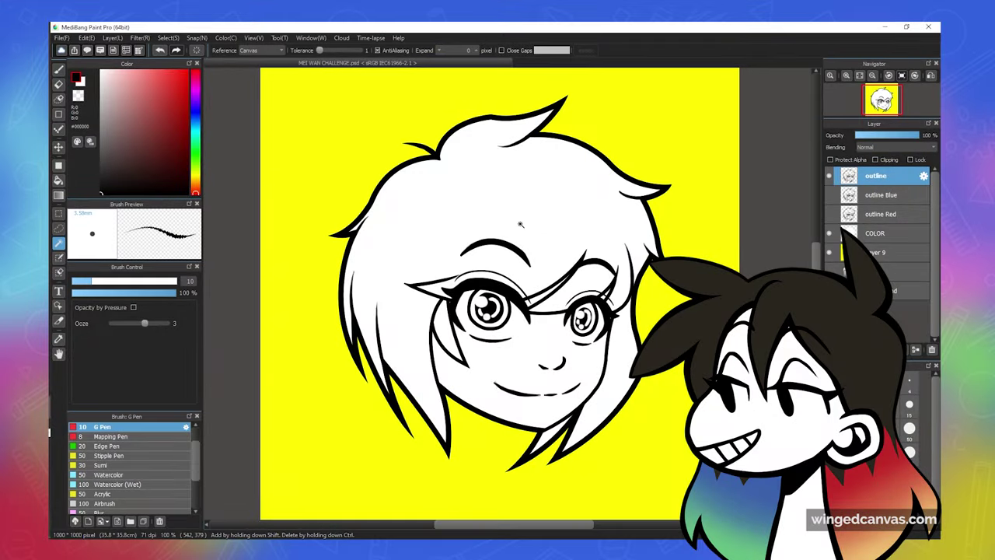
# Select the character's hair with the Magic Wand while adjusting the Expand amount, and add a new layer above COLOR
pyautogui.click(520, 225)
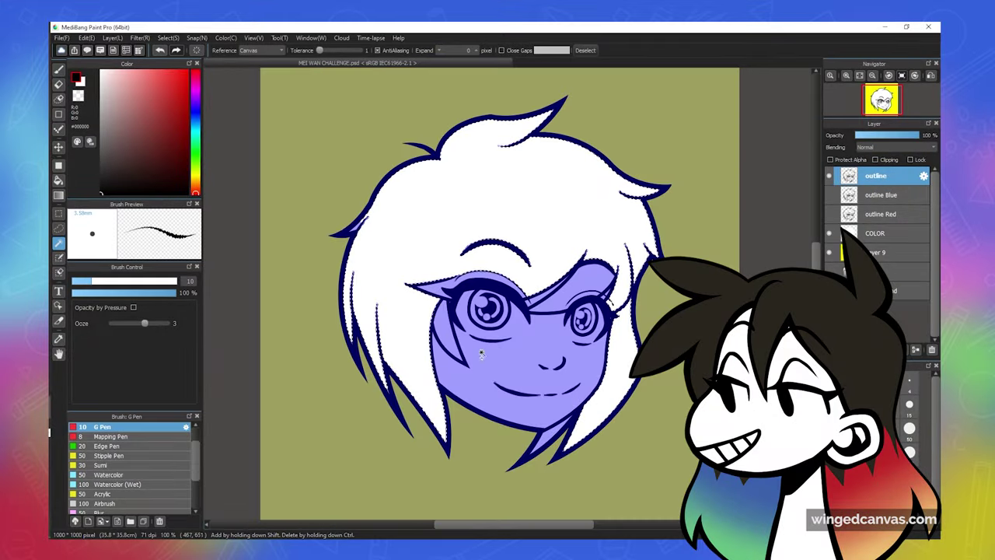
pyautogui.click(476, 50)
pyautogui.click(476, 50)
pyautogui.click(476, 50)
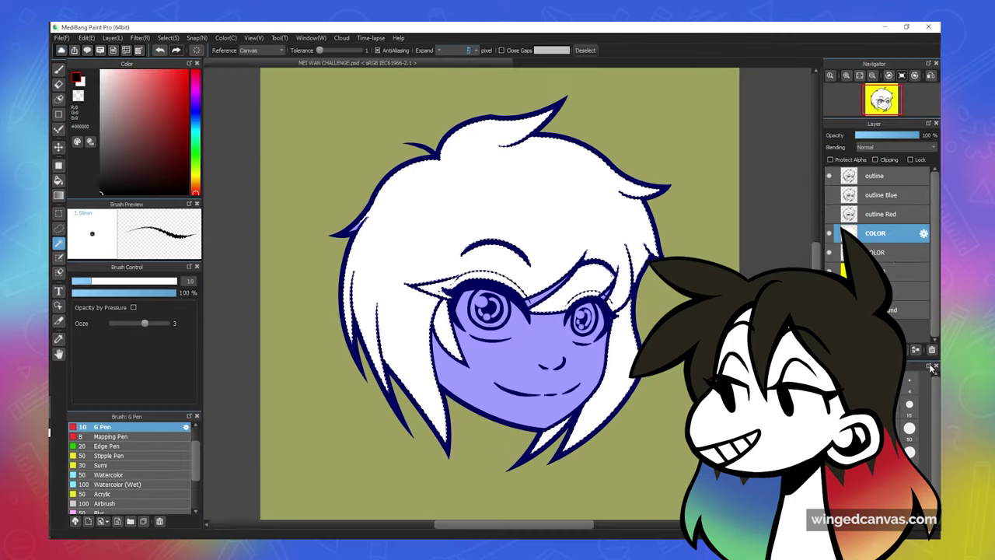
pyautogui.click(832, 349)
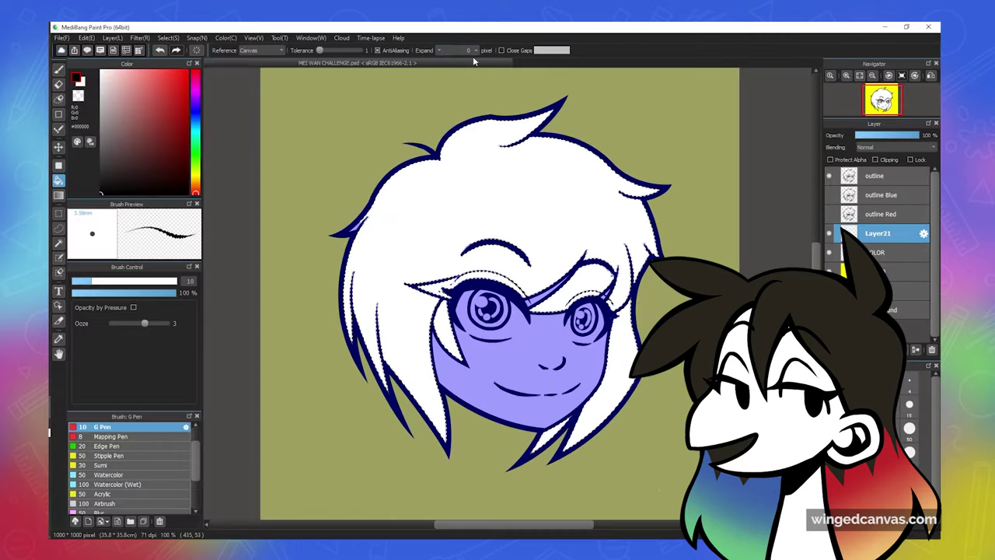
pyautogui.click(58, 179)
pyautogui.click(436, 311)
pyautogui.hotkey('ctrl', 'z')
pyautogui.hotkey('ctrl', 'z')
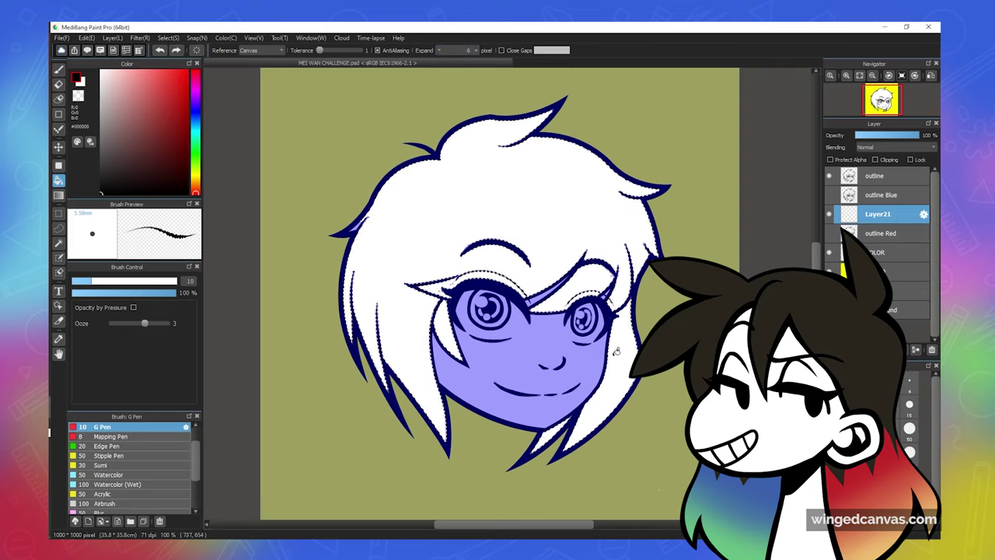
# Shift the hue slightly toward orange and choose a muted brown as the foreground color
pyautogui.moveTo(195, 190); pyautogui.dragTo(195, 183)
pyautogui.click(167, 151)
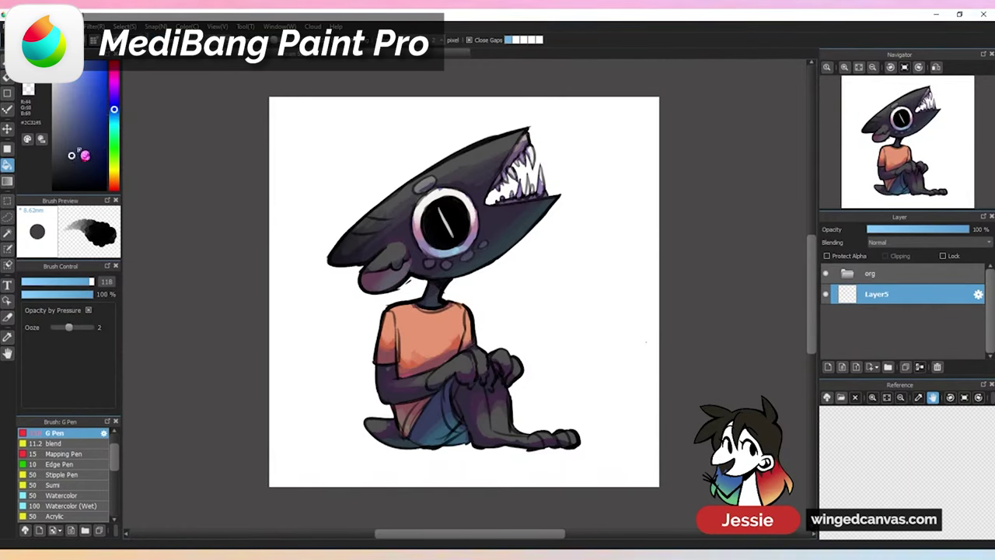
# Fill Layer5 with a dark navy background behind the creature
pyautogui.click(524, 334)
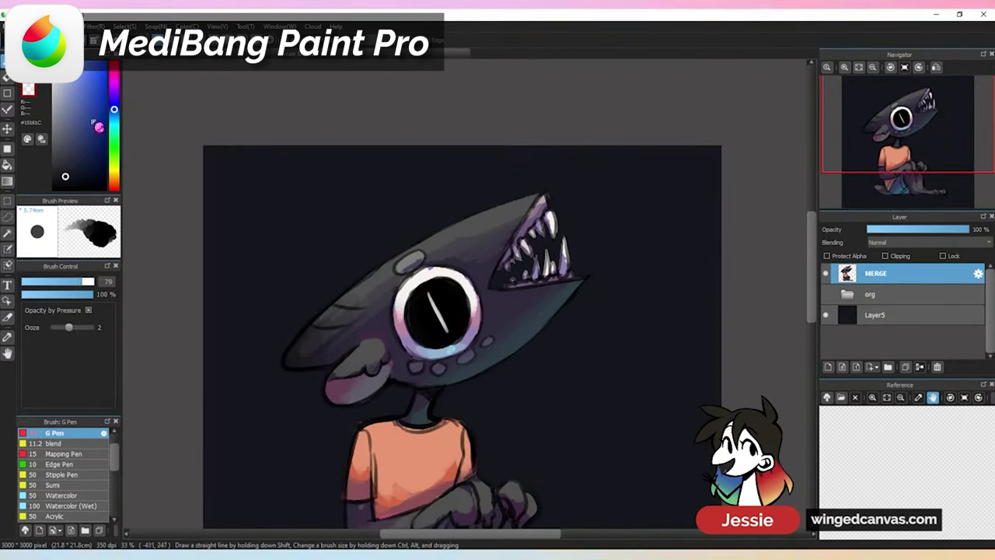
# Paint over the rough black outline around the creature's snout tip on the MERGE layer with sampled colors
pyautogui.keyDown('alt'); pyautogui.click(559, 185); pyautogui.keyUp('alt')
pyautogui.moveTo(559, 186); pyautogui.dragTo(522, 199)
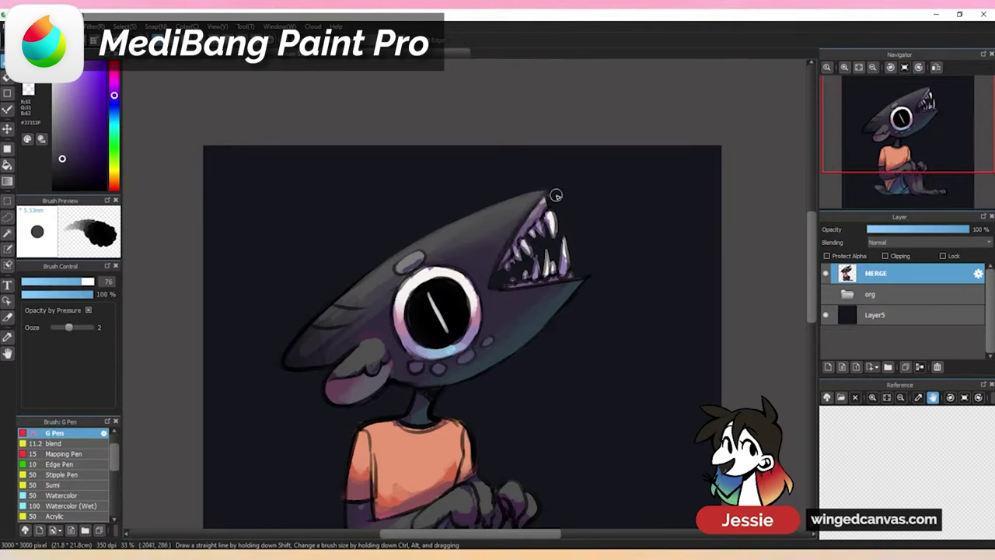
pyautogui.hotkey('ctrl', '-')
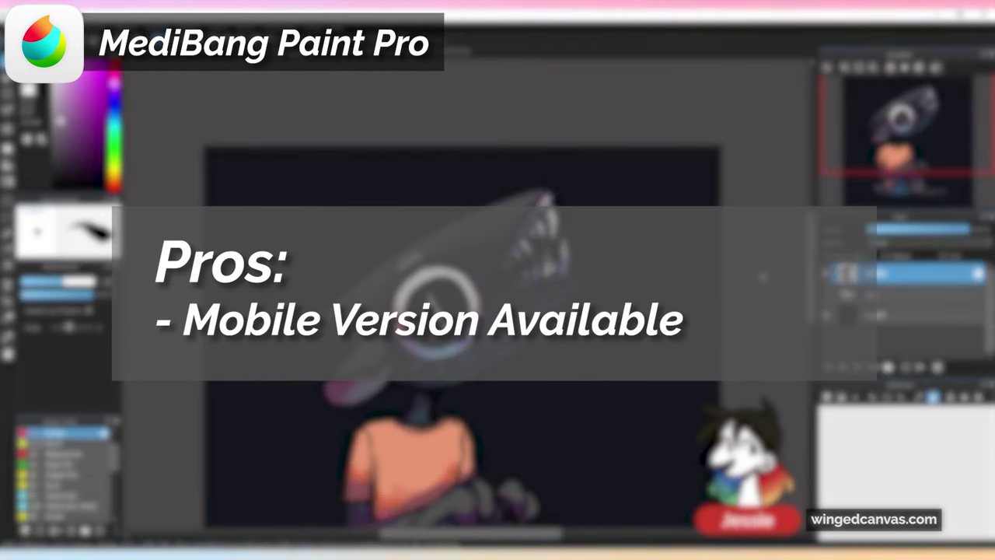
pyautogui.keyDown('alt'); pyautogui.click(574, 181); pyautogui.keyUp('alt')
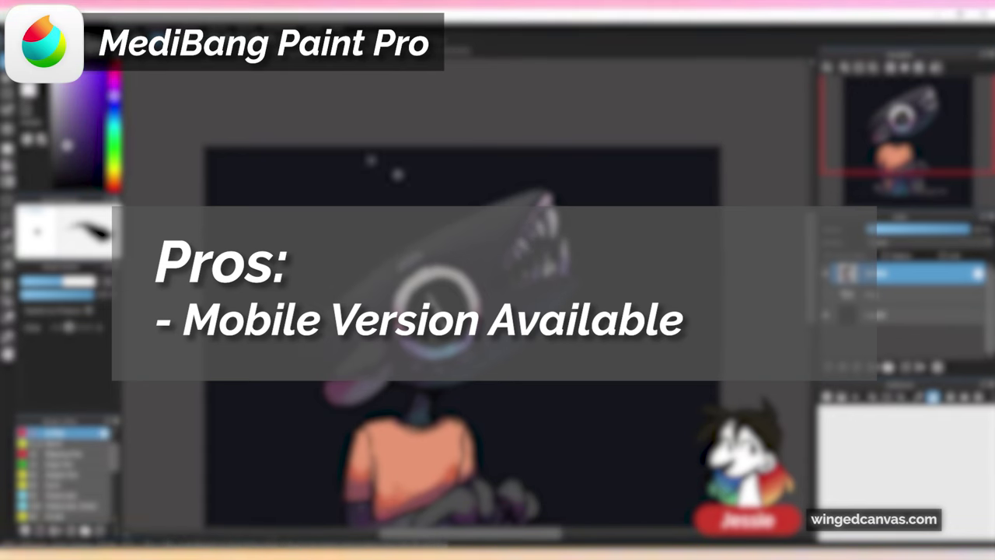
# Refine the creature's teeth and gums with light and dark tones sampled from the mouth area
pyautogui.keyDown('alt'); pyautogui.click(531, 215); pyautogui.keyUp('alt')
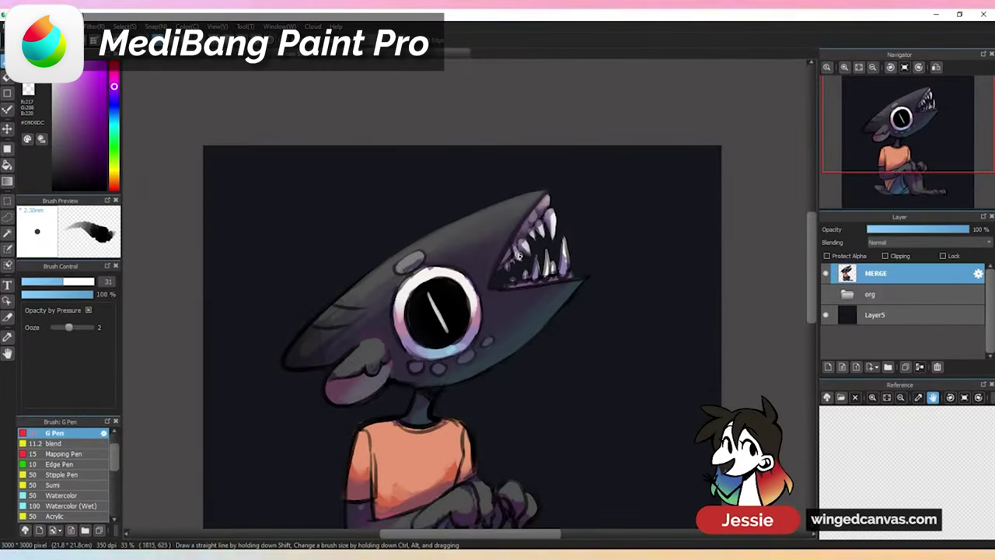
pyautogui.keyDown('alt'); pyautogui.click(518, 272); pyautogui.keyUp('alt')
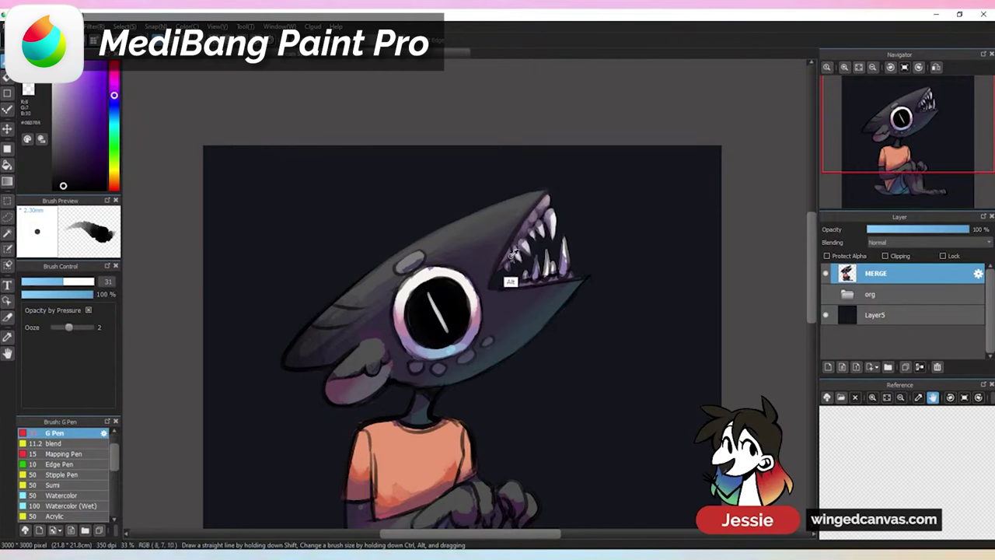
pyautogui.moveTo(514, 266); pyautogui.dragTo(444, 242)
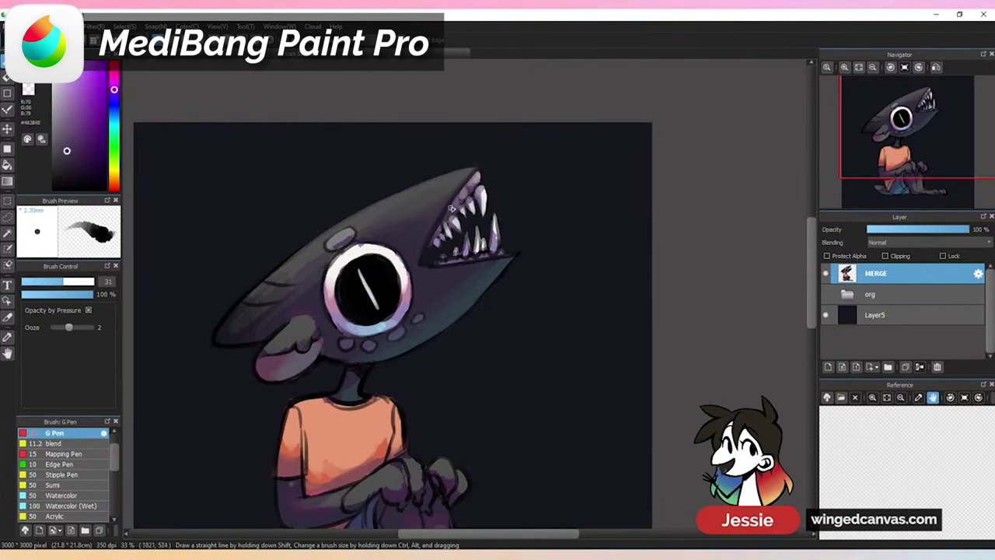
pyautogui.keyDown('alt'); pyautogui.click(494, 222); pyautogui.keyUp('alt')
pyautogui.keyDown('alt'); pyautogui.click(482, 237); pyautogui.keyUp('alt')
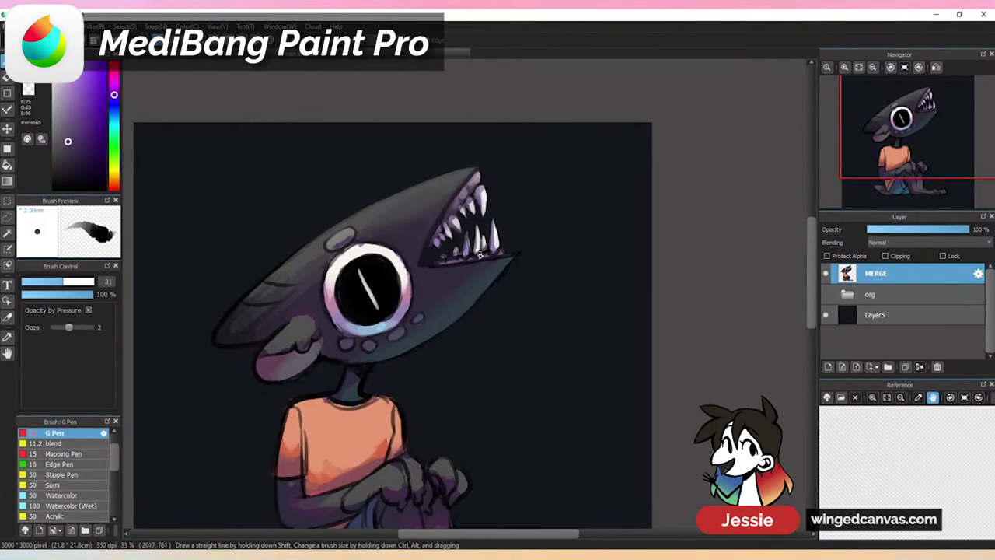
pyautogui.keyDown('alt'); pyautogui.click(502, 245); pyautogui.keyUp('alt')
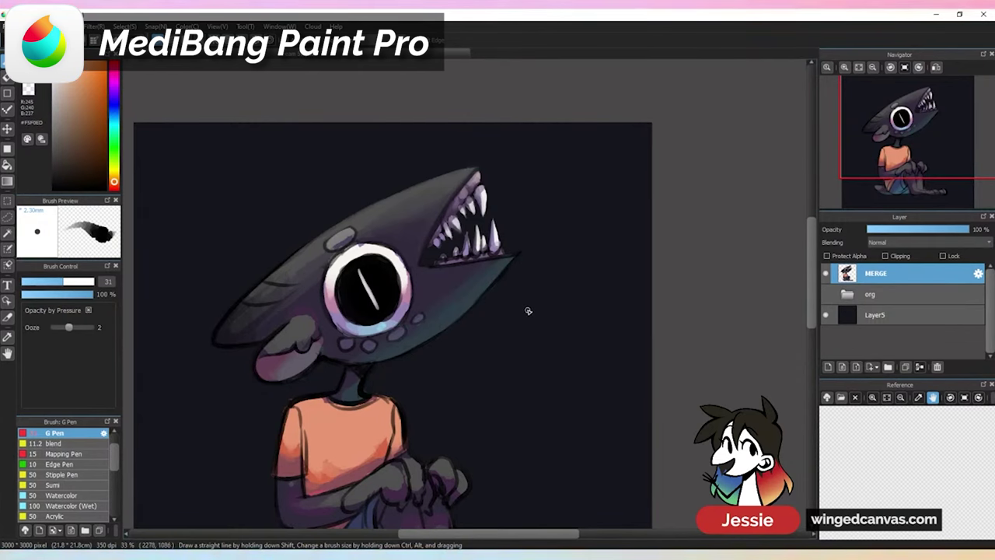
# Clean up the edge of the creature's white eye ring with G Pen strokes in sampled colors
pyautogui.moveTo(533, 111); pyautogui.dragTo(558, 68)
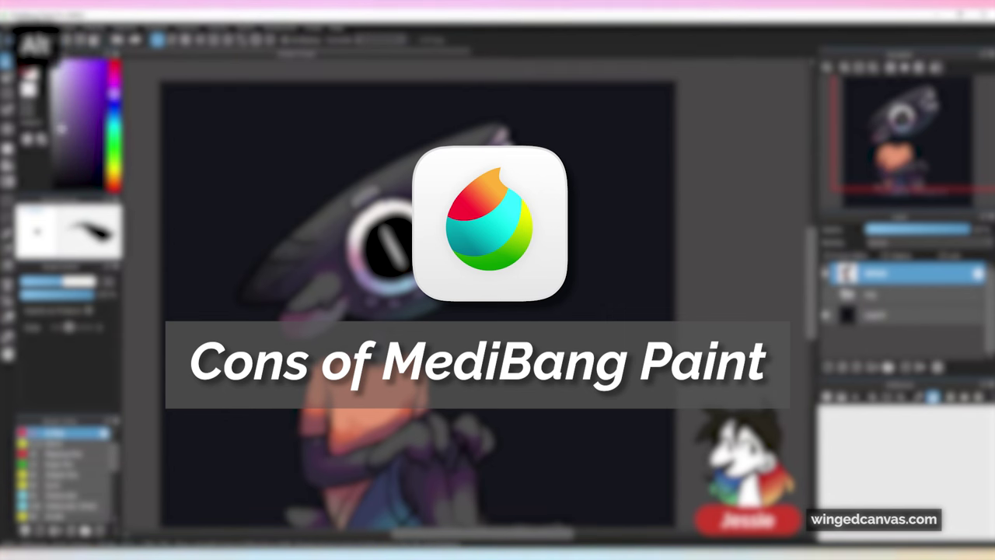
pyautogui.hotkey('ctrl', '-')
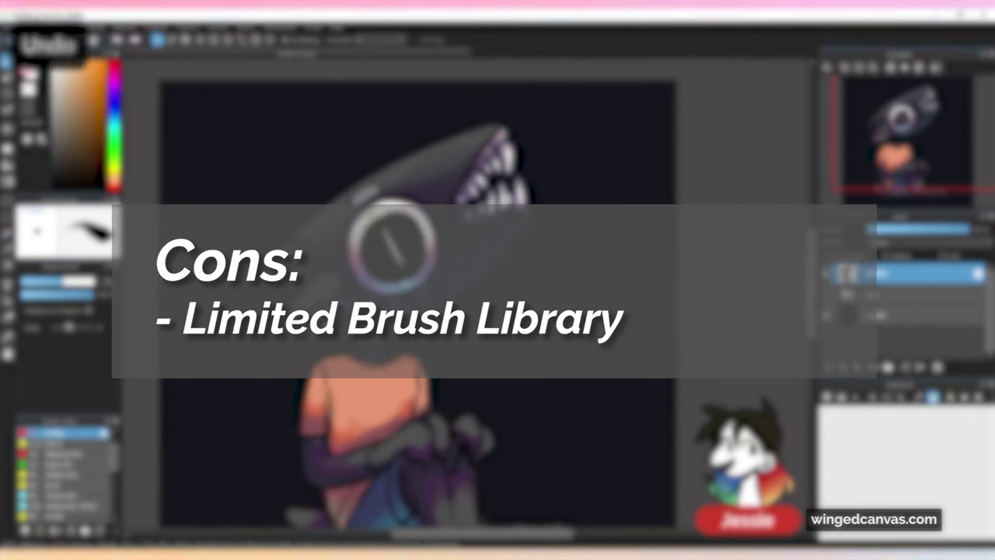
pyautogui.hotkey('ctrl', '+')
pyautogui.hotkey('ctrl', '-')
pyautogui.hotkey('ctrl', '+')
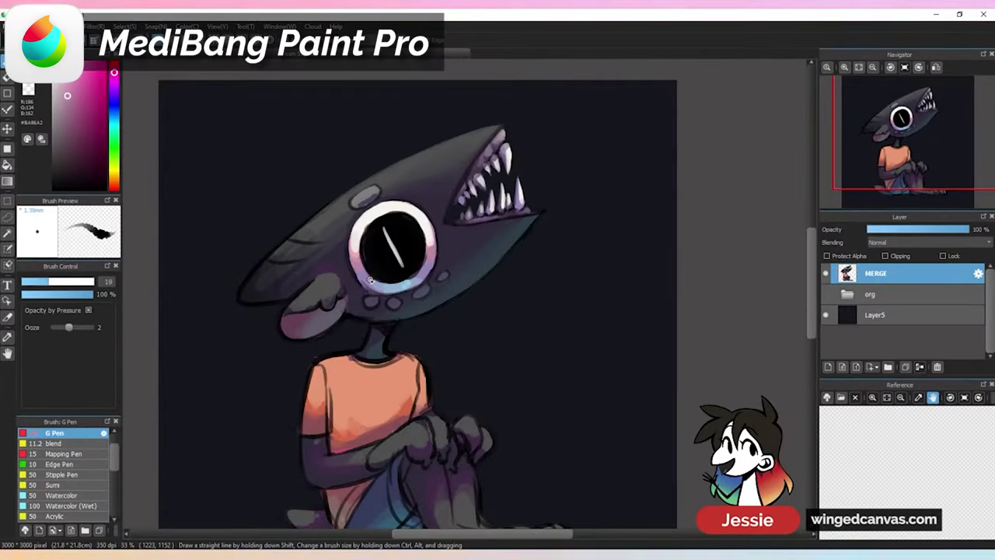
pyautogui.moveTo(369, 280); pyautogui.dragTo(359, 264)
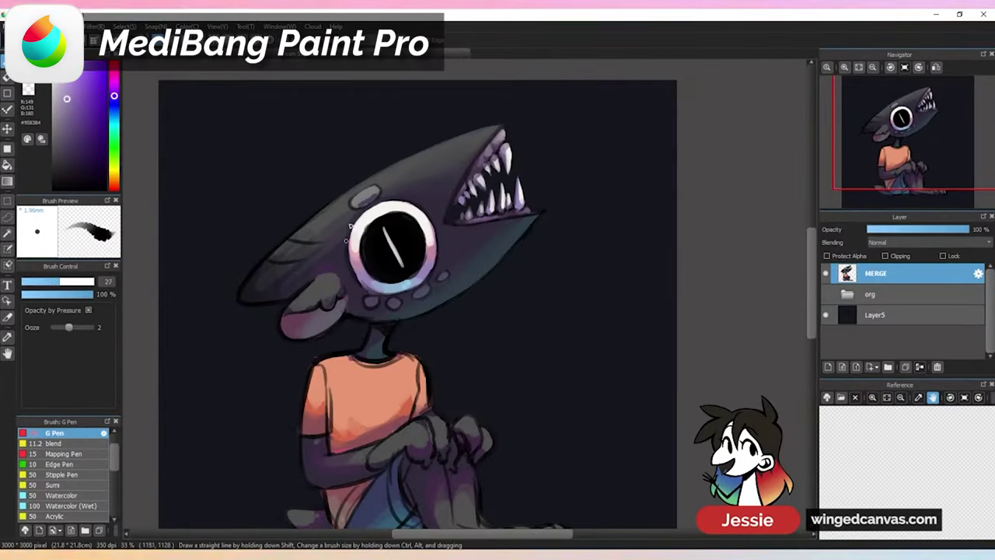
pyautogui.keyDown('alt'); pyautogui.click(350, 242); pyautogui.keyUp('alt')
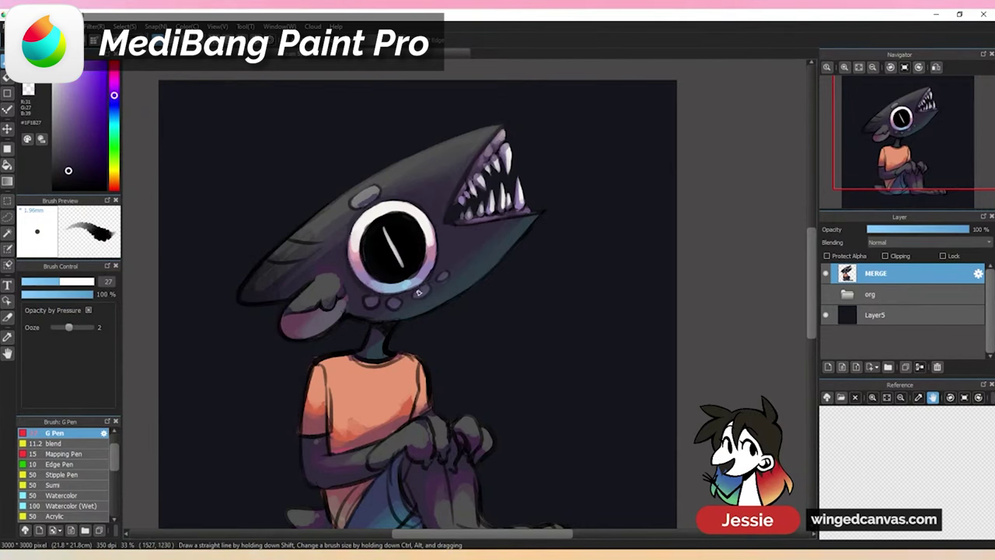
pyautogui.moveTo(371, 294); pyautogui.dragTo(373, 284)
# Repaint the slit pupil inside the creature's black eye with sampled colors
pyautogui.keyDown('alt'); pyautogui.click(424, 231); pyautogui.keyUp('alt')
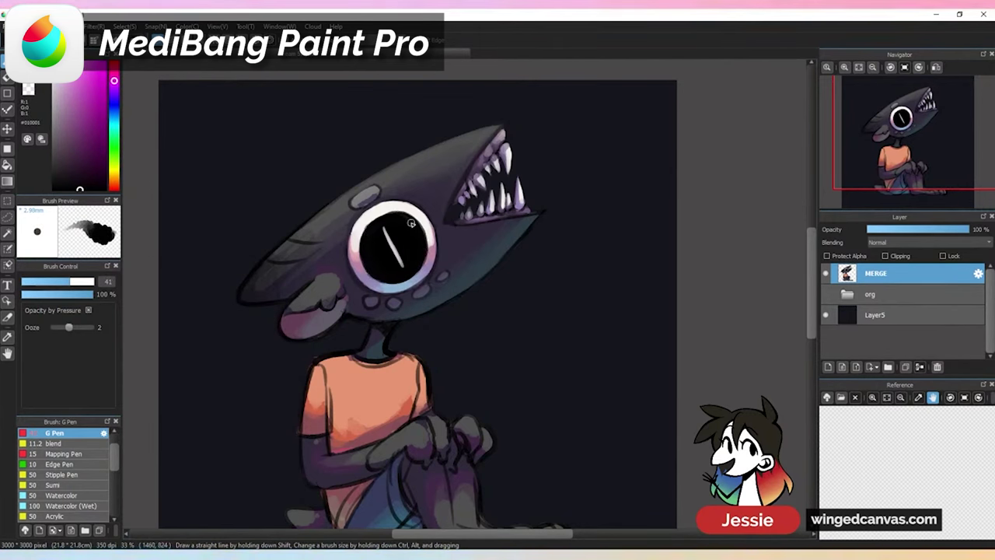
pyautogui.keyDown('alt'); pyautogui.click(364, 247); pyautogui.keyUp('alt')
pyautogui.moveTo(386, 230); pyautogui.dragTo(402, 265)
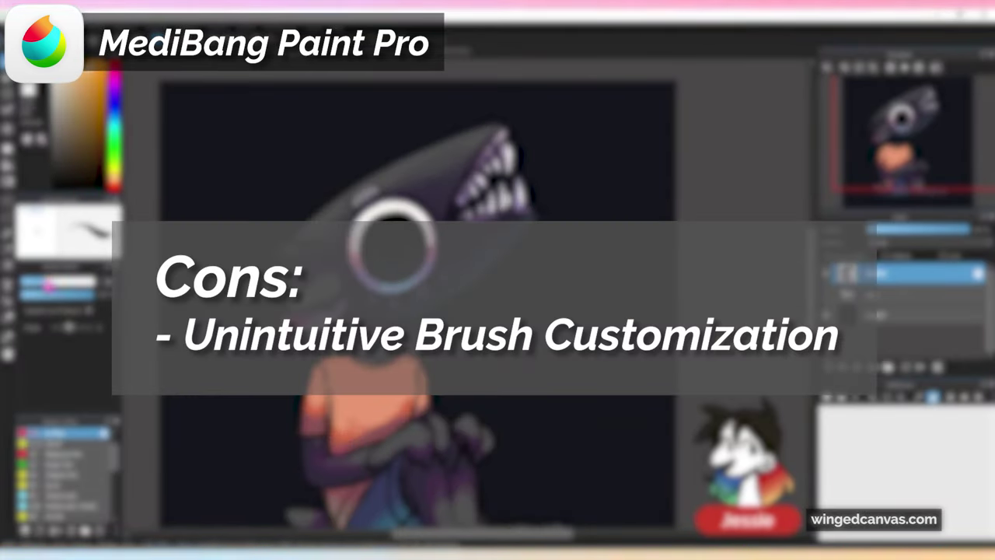
pyautogui.hotkey('ctrl', '-')
pyautogui.hotkey('ctrl', '-')
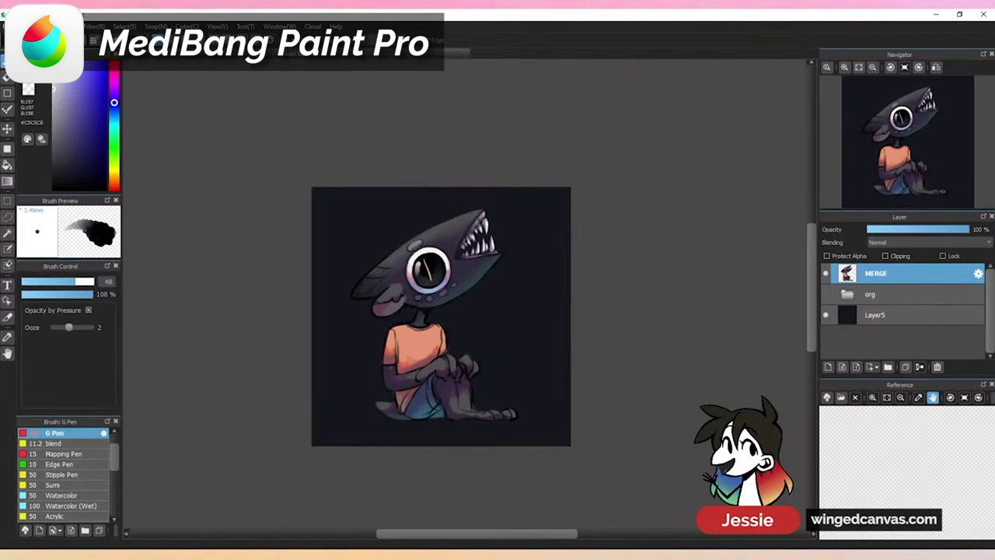
pyautogui.hotkey('ctrl', '+')
pyautogui.hotkey('ctrl', '+')
pyautogui.moveTo(579, 283); pyautogui.dragTo(573, 295)
pyautogui.hotkey('ctrl', '-')
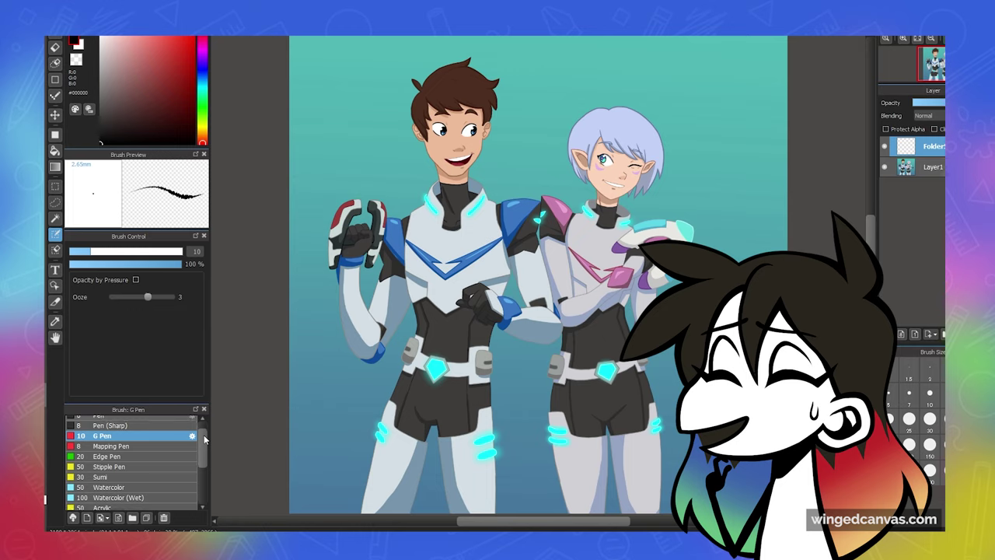
# Open the Edit Brush settings for the last brush in the list and name it "uhh how do i do this help-"
pyautogui.scroll(-5, 210, 458)
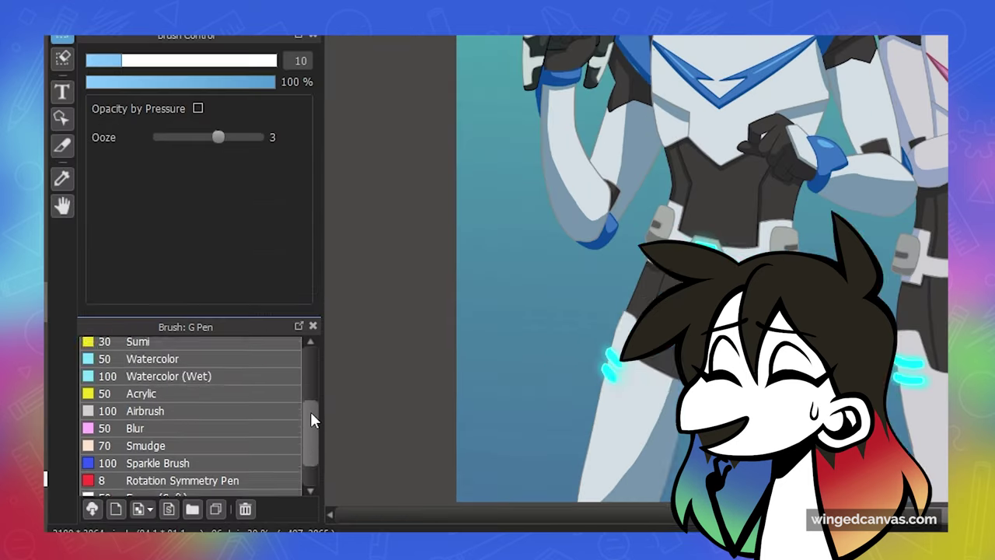
pyautogui.moveTo(310, 410); pyautogui.dragTo(310, 448)
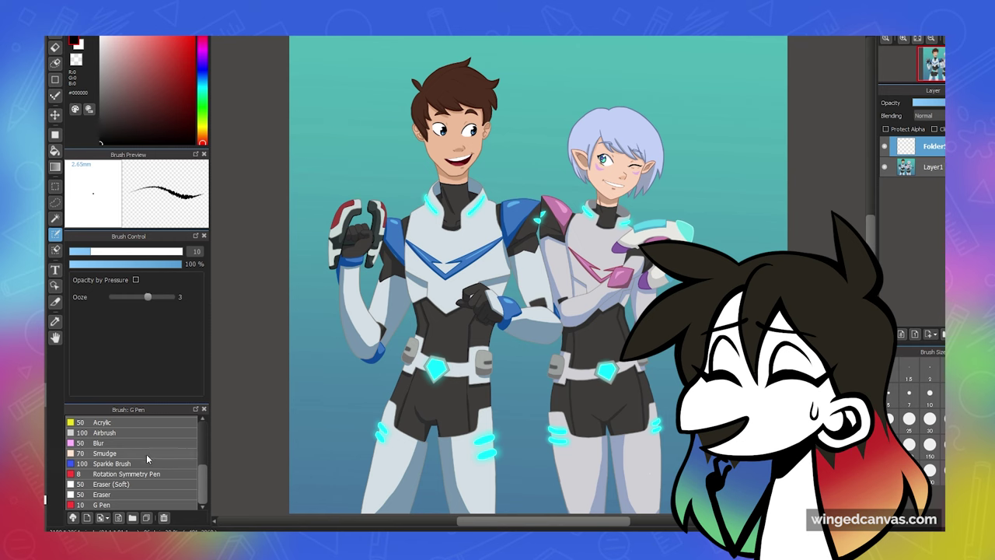
pyautogui.doubleClick(108, 505)
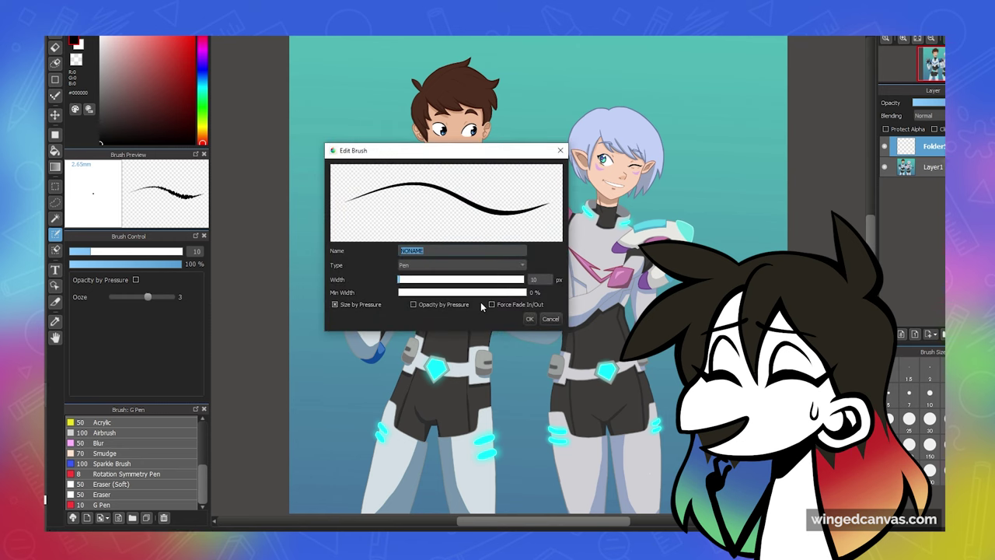
pyautogui.write('uhh how do i do this help-')
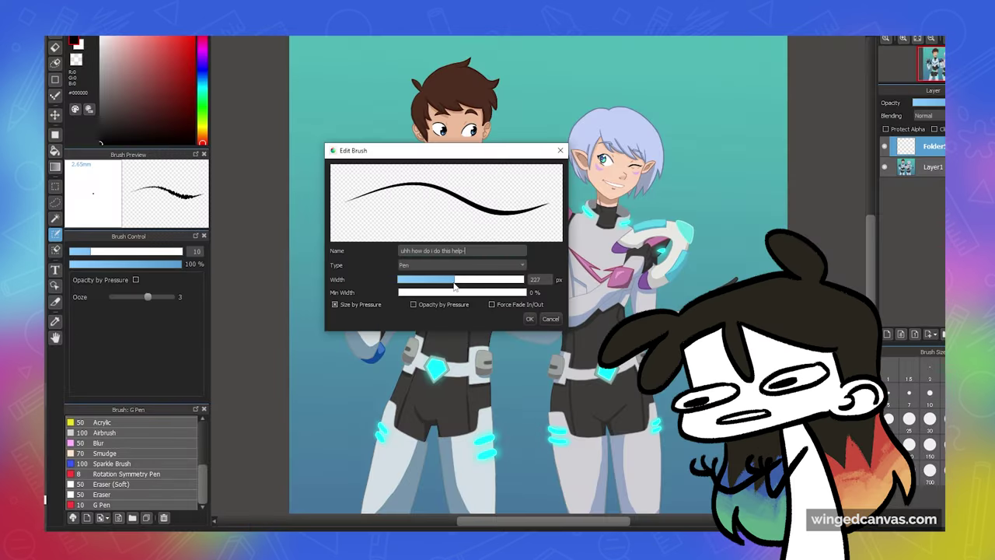
# Set the brush width to 288 px and minimum width to 13%, and choose a different brush type
pyautogui.moveTo(455, 285); pyautogui.dragTo(470, 280)
pyautogui.click(415, 294)
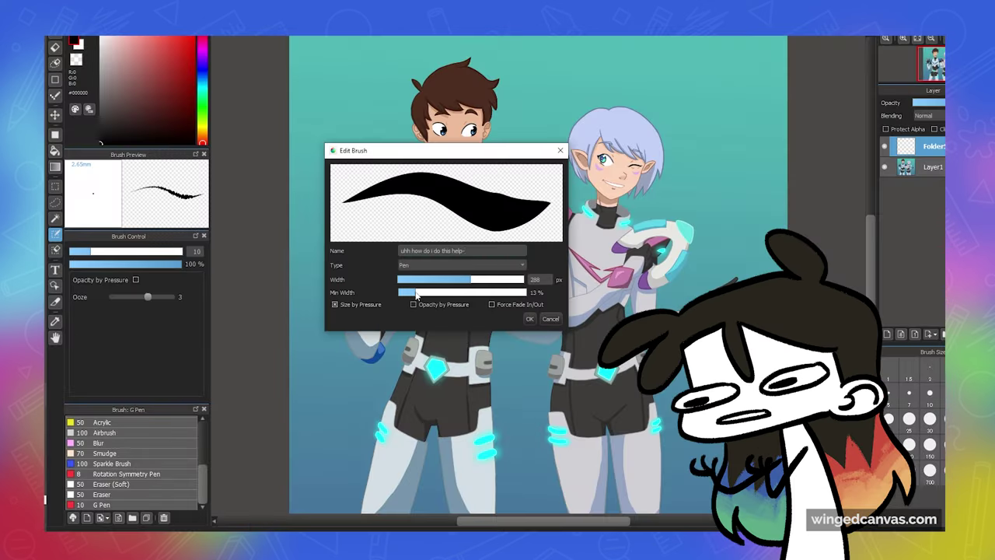
pyautogui.click(459, 265)
pyautogui.click(443, 285)
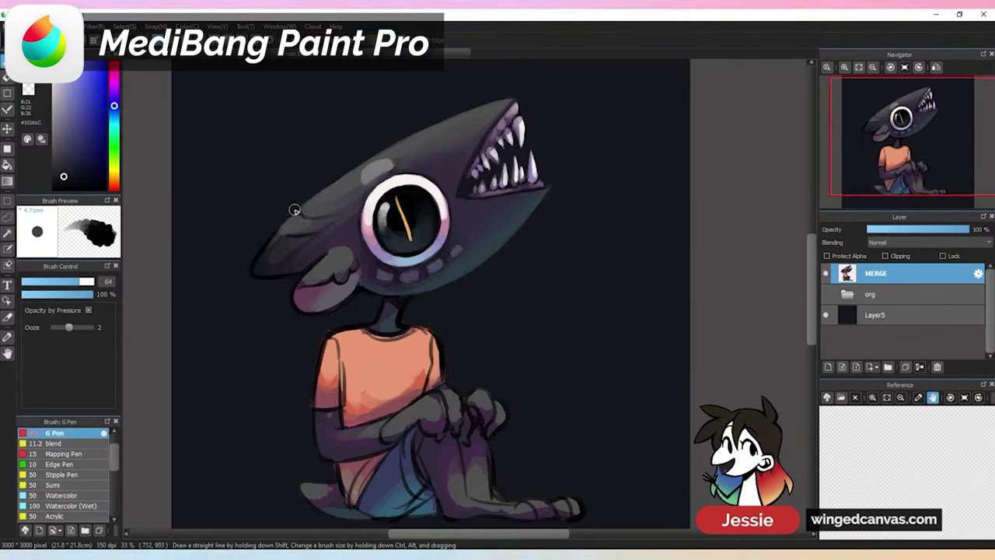
# Smooth the outline and shading at the back of the creature's head with dark tones sampled there
pyautogui.keyDown('alt'); pyautogui.click(272, 256); pyautogui.keyUp('alt')
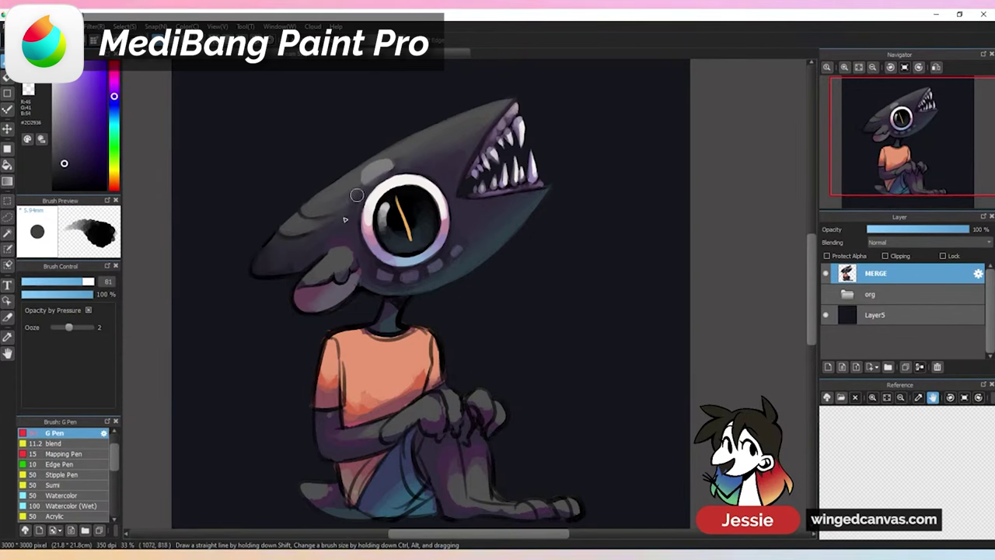
pyautogui.keyDown('alt'); pyautogui.click(295, 249); pyautogui.keyUp('alt')
pyautogui.keyDown('alt'); pyautogui.click(265, 260); pyautogui.keyUp('alt')
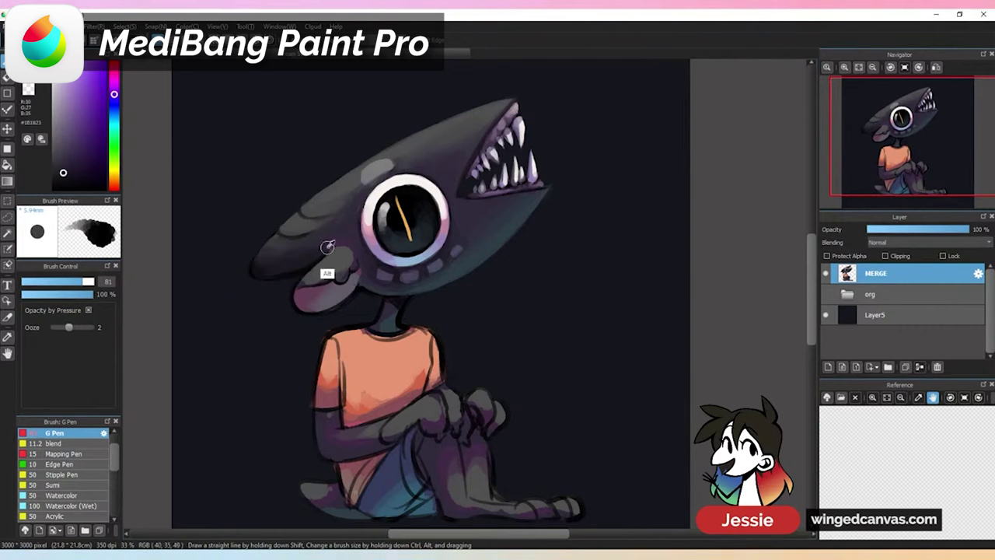
# Blend the shading where the small pinkish fin joins the head behind the eye, using sampled grays and purples
pyautogui.keyDown('alt'); pyautogui.click(344, 220); pyautogui.keyUp('alt')
pyautogui.keyDown('alt'); pyautogui.click(346, 251); pyautogui.keyUp('alt')
pyautogui.moveTo(348, 253); pyautogui.dragTo(351, 257)
pyautogui.keyDown('alt'); pyautogui.click(354, 259); pyautogui.keyUp('alt')
pyautogui.keyDown('alt'); pyautogui.click(325, 258); pyautogui.keyUp('alt')
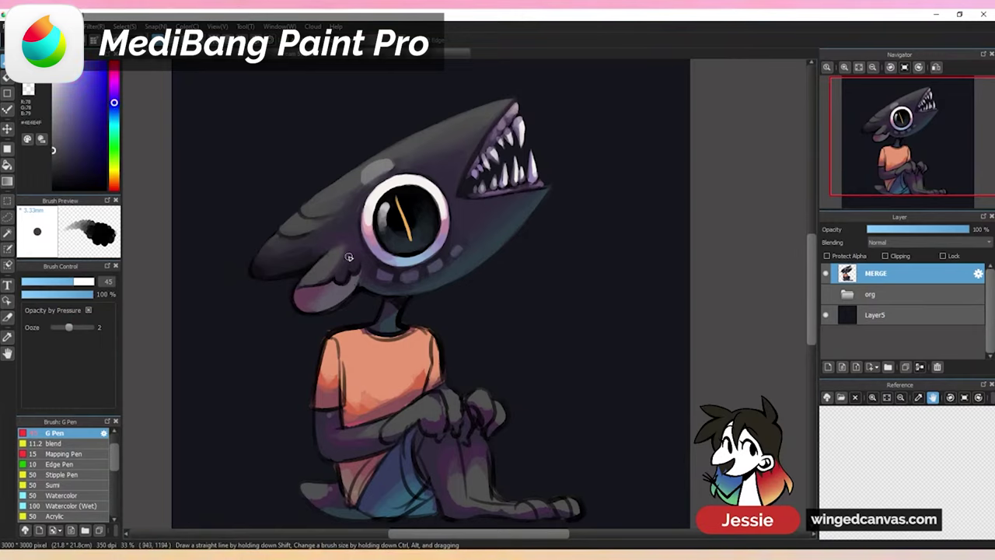
# Paint over the rough outlines beneath the pinkish fin and along the lower jaw with sampled colors
pyautogui.keyDown('alt'); pyautogui.click(296, 312); pyautogui.keyUp('alt')
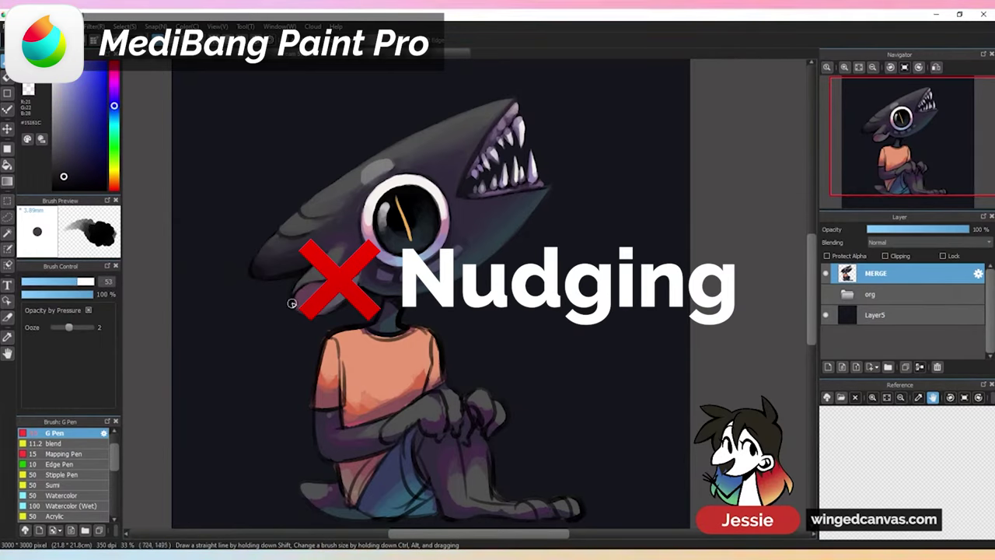
pyautogui.keyDown('alt'); pyautogui.click(362, 277); pyautogui.keyUp('alt')
pyautogui.keyDown('alt'); pyautogui.click(444, 238); pyautogui.keyUp('alt')
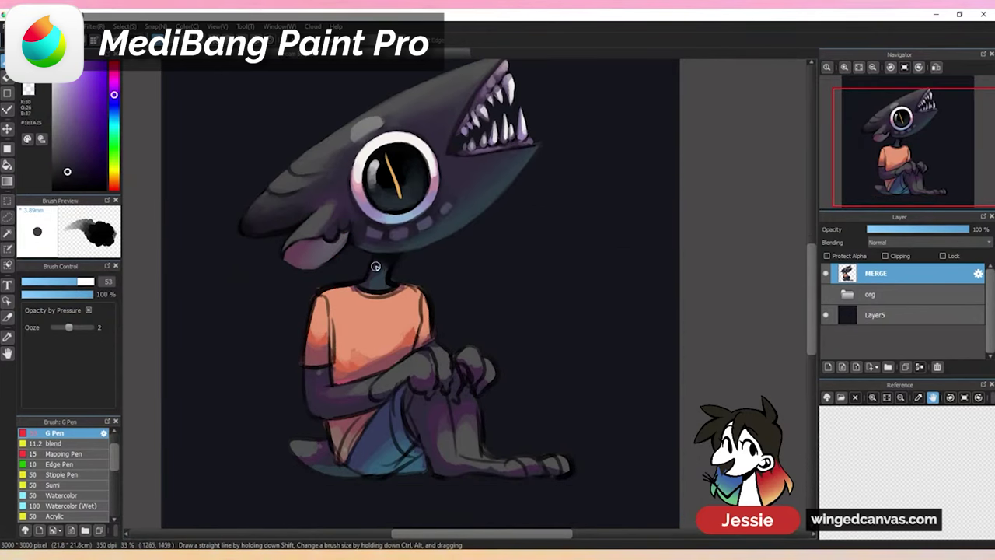
# Paint over the rough outlines of the creature's neck with dark tones sampled there
pyautogui.keyDown('alt'); pyautogui.click(385, 276); pyautogui.keyUp('alt')
pyautogui.scroll(-1, 386, 277)
pyautogui.scroll(1, 459, 291)
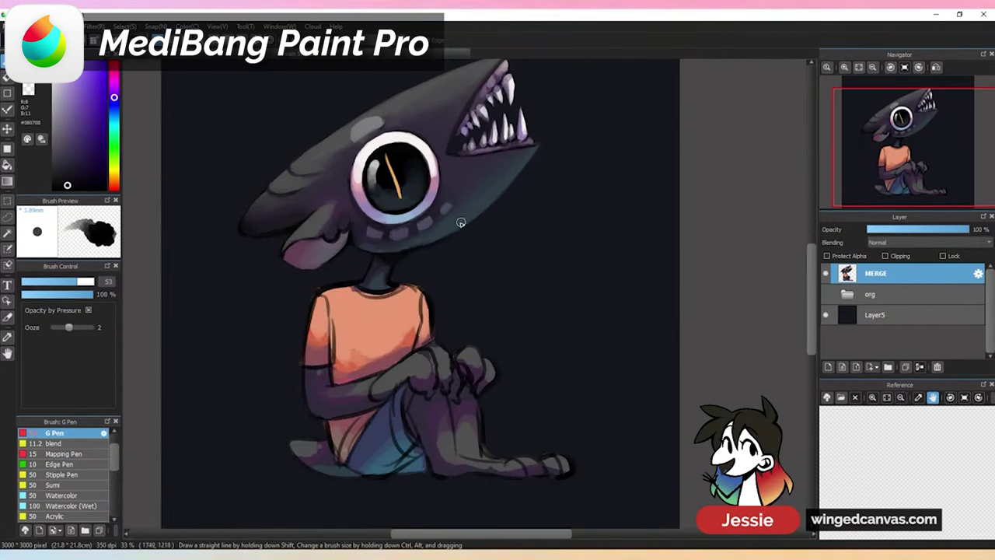
pyautogui.scroll(-1, 579, 158)
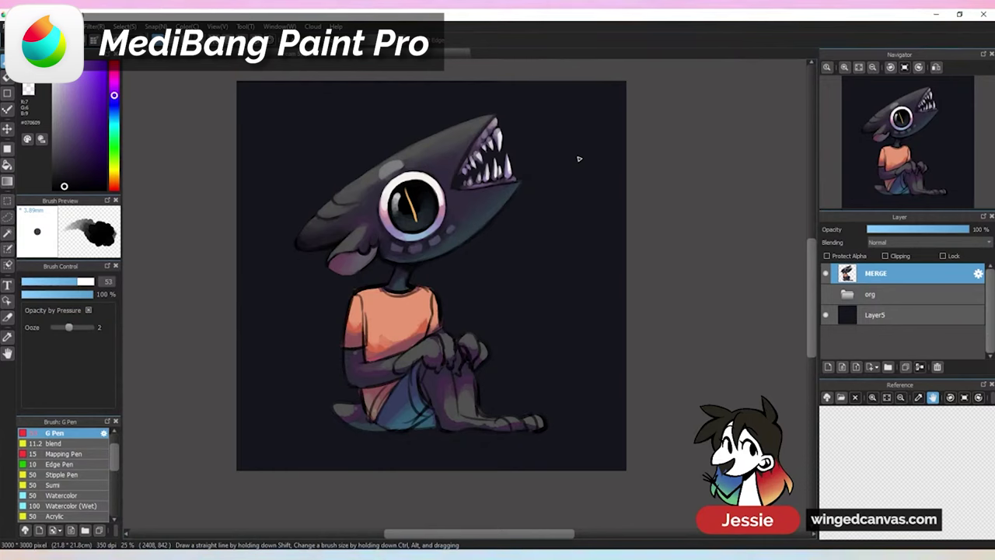
# Touch up the teeth in the creature's open mouth with a sampled light gray
pyautogui.scroll(1, 502, 177)
pyautogui.keyDown('alt'); pyautogui.click(517, 206); pyautogui.keyUp('alt')
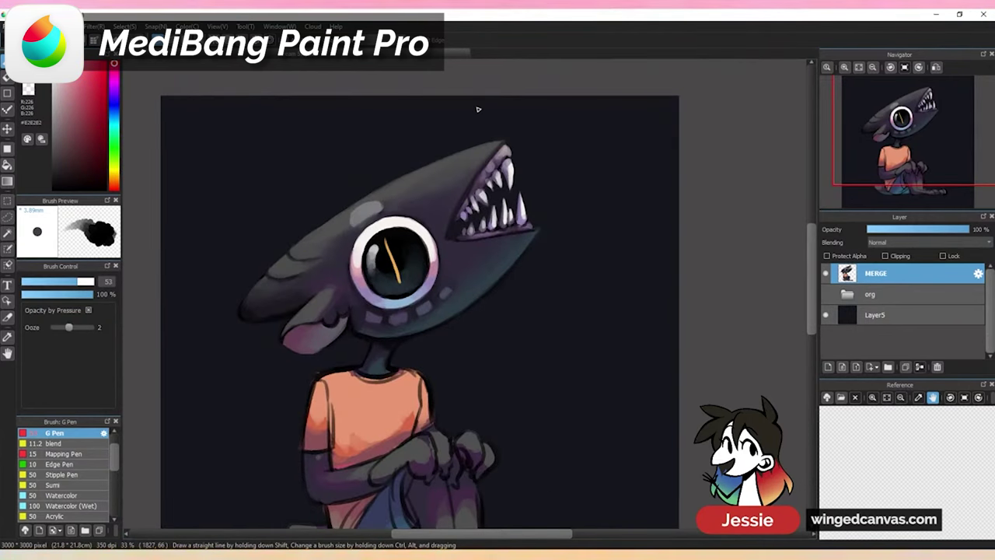
pyautogui.scroll(-1, 527, 262)
pyautogui.scroll(1, 527, 262)
# Paint over the rough outlines along the orange shirt's shoulders and neckline with sampled background, neck and shirt colors
pyautogui.keyDown('alt'); pyautogui.click(476, 405); pyautogui.keyUp('alt')
pyautogui.moveTo(475, 405); pyautogui.dragTo(476, 304)
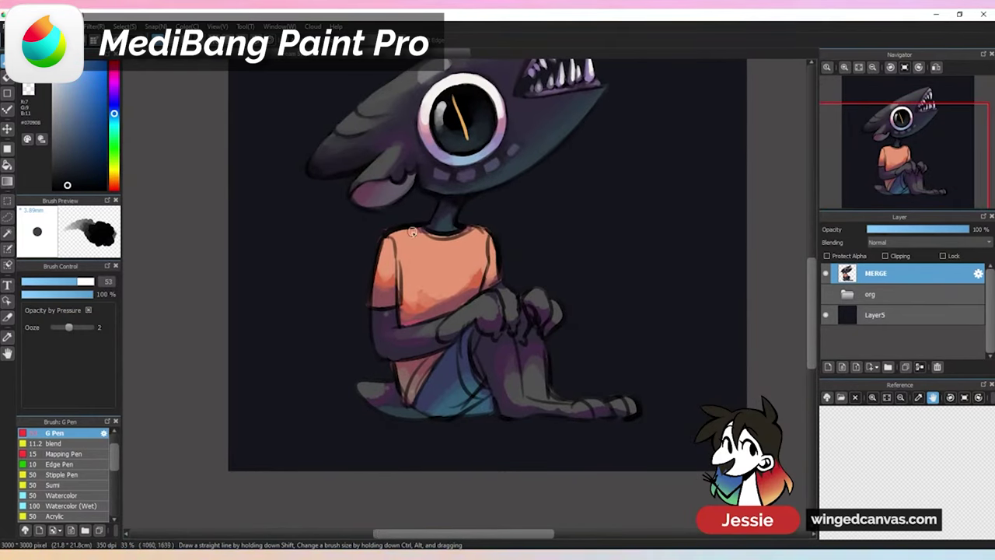
pyautogui.keyDown('alt'); pyautogui.click(490, 213); pyautogui.keyUp('alt')
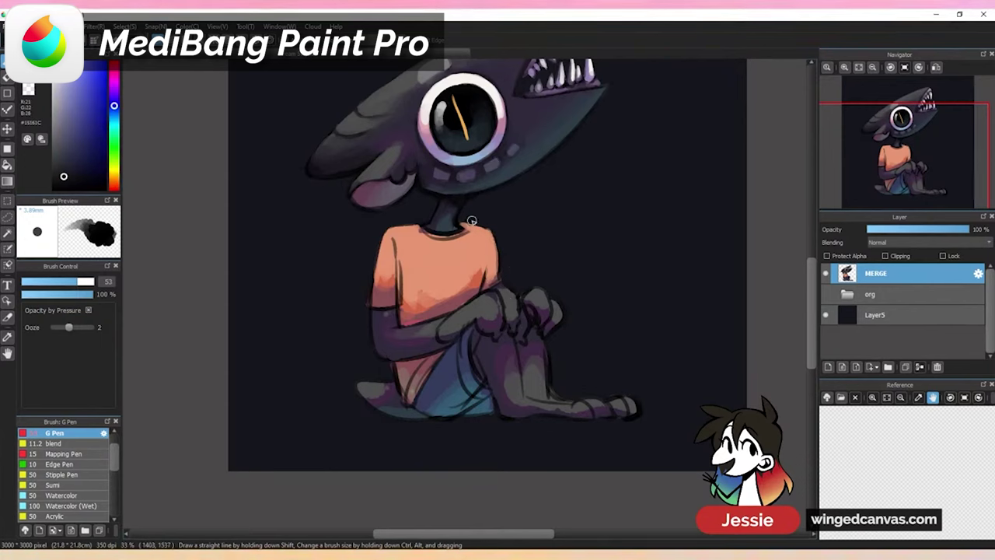
pyautogui.keyDown('alt'); pyautogui.click(447, 235); pyautogui.keyUp('alt')
pyautogui.moveTo(470, 243); pyautogui.dragTo(429, 230)
pyautogui.keyDown('alt'); pyautogui.click(473, 252); pyautogui.keyUp('alt')
pyautogui.keyDown('alt'); pyautogui.click(487, 264); pyautogui.keyUp('alt')
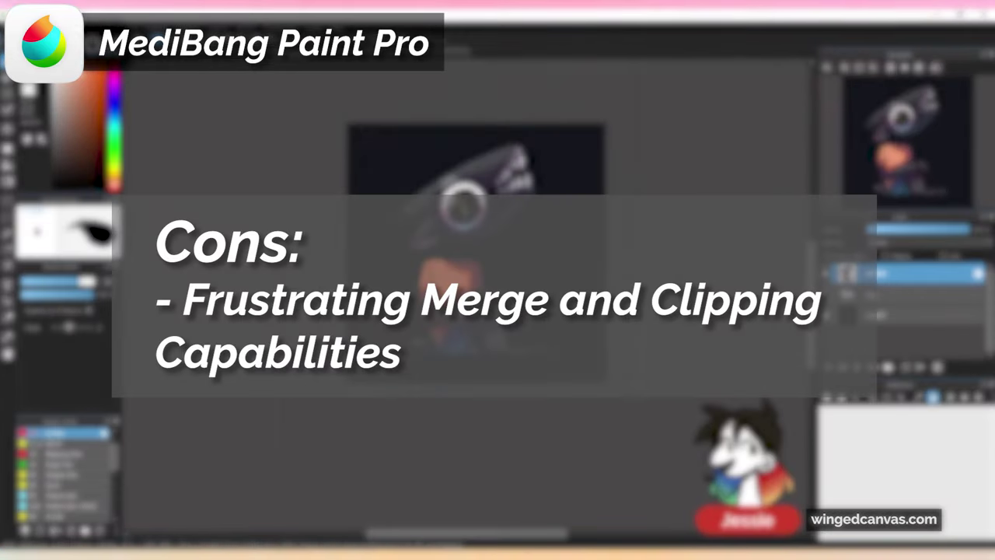
pyautogui.scroll(3, 497, 257)
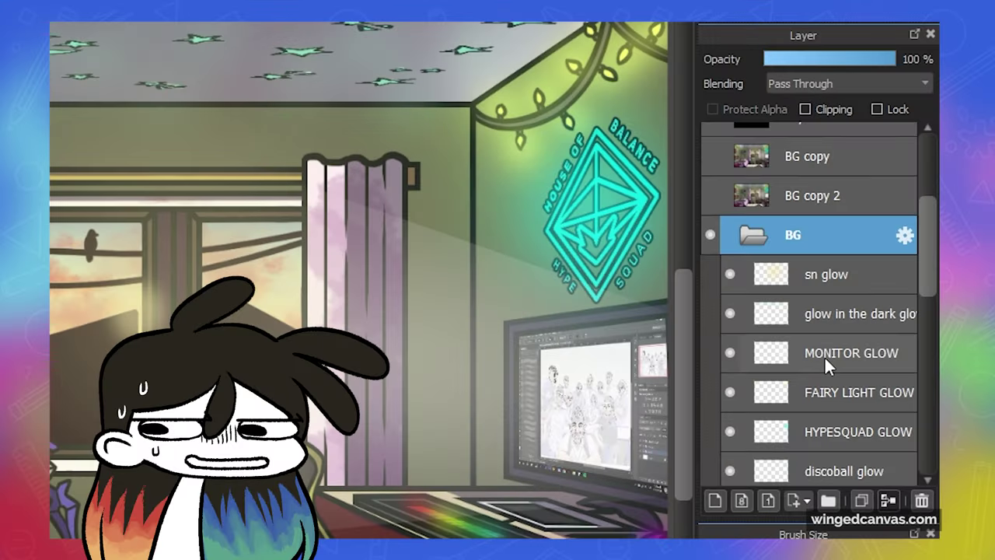
# Select the layers from sn glow through discoball glow in the BG folder and merge them down
pyautogui.scroll(-1, 824, 355)
pyautogui.moveTo(843, 205); pyautogui.dragTo(846, 427)
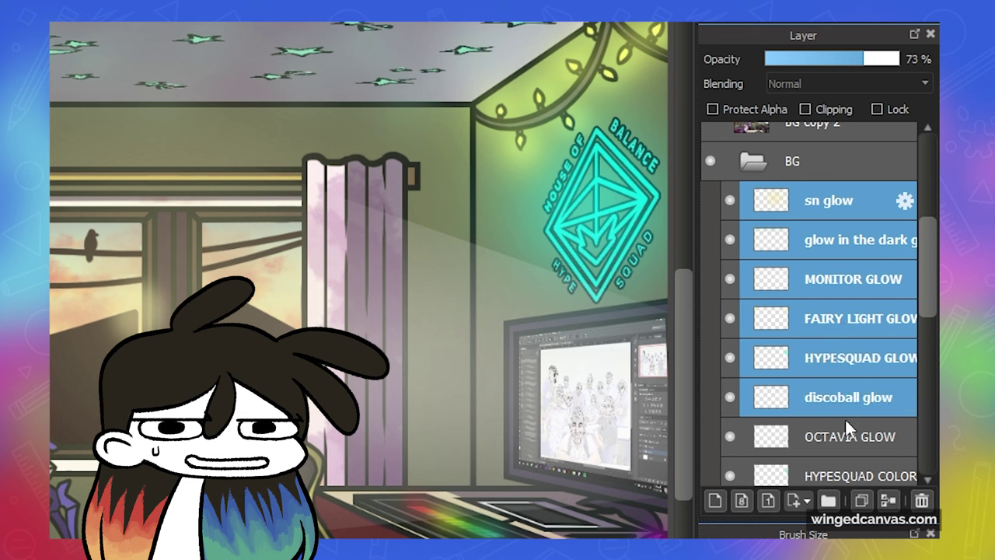
pyautogui.click(889, 502)
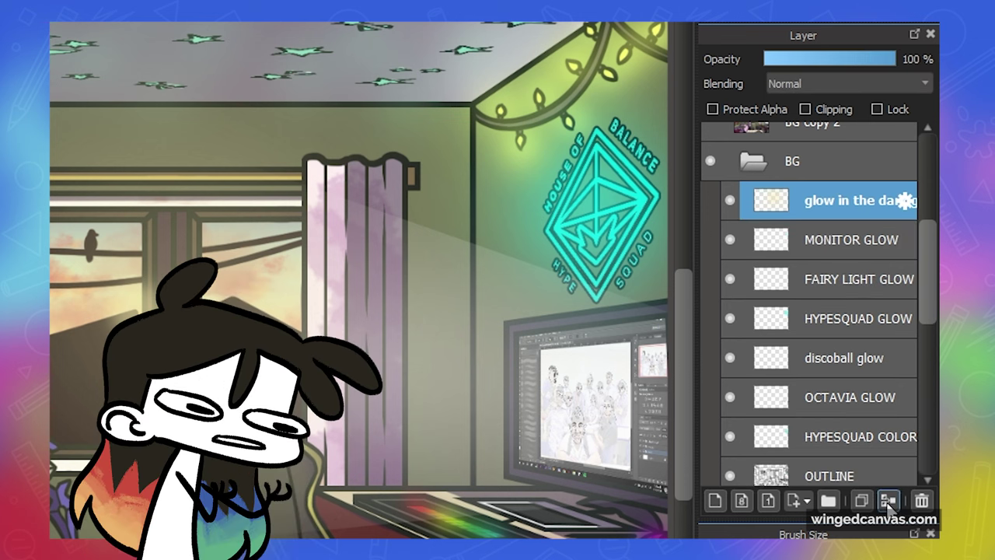
# Add the MONITOR GLOW and FAIRY LIGHT GLOW layers to the selection and merge down twice
pyautogui.keyDown('ctrl'); pyautogui.click(832, 243); pyautogui.keyUp('ctrl')
pyautogui.keyDown('ctrl'); pyautogui.click(848, 278); pyautogui.keyUp('ctrl')
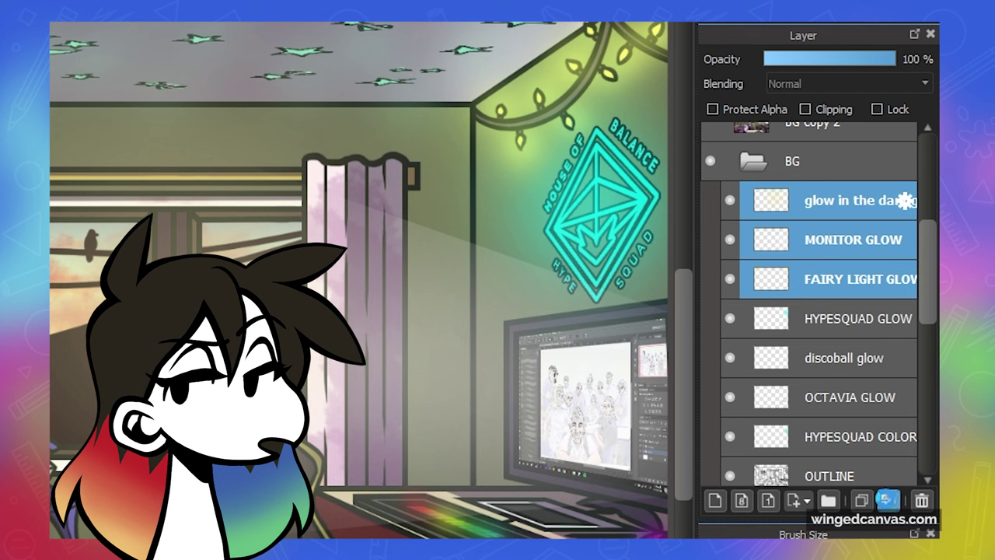
pyautogui.click(889, 502)
pyautogui.keyDown('ctrl'); pyautogui.click(840, 229); pyautogui.keyUp('ctrl')
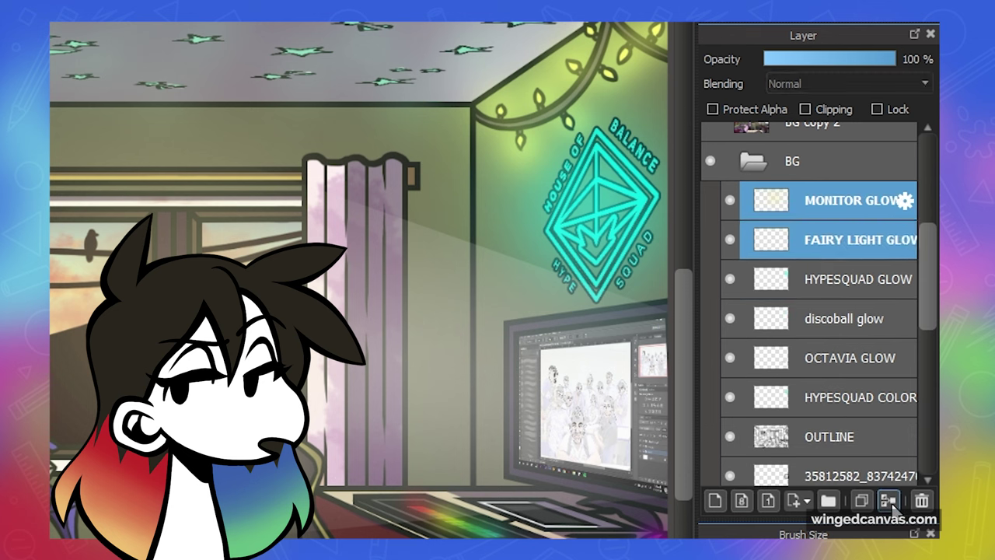
pyautogui.click(888, 503)
# Collapse the BG folder and choose a command to apply to the whole folder
pyautogui.click(753, 161)
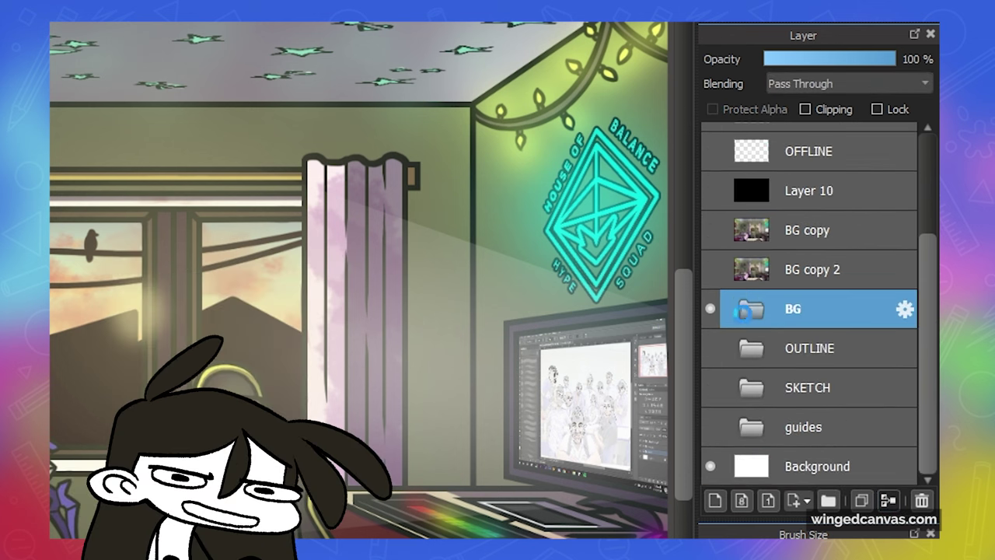
pyautogui.rightClick(745, 311)
pyautogui.click(730, 410)
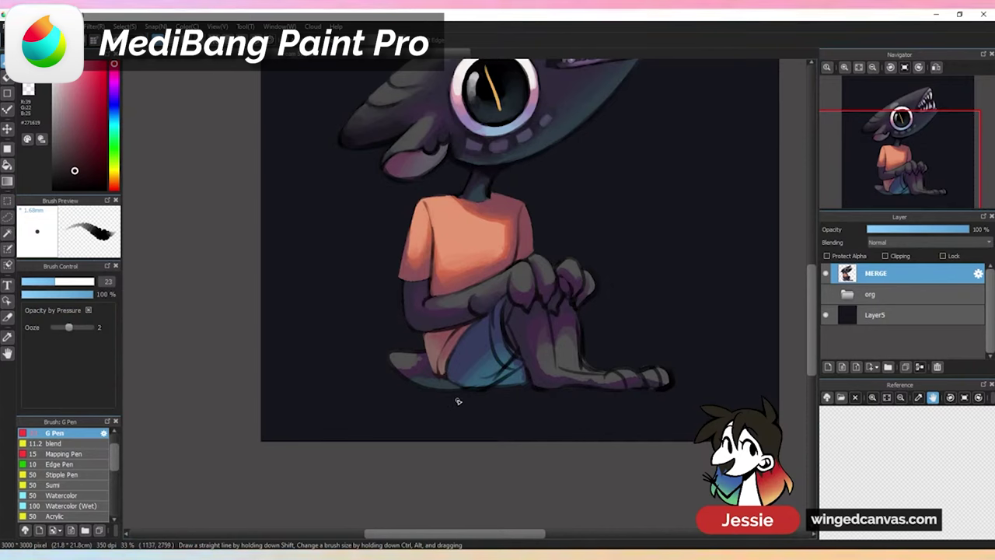
# Clean up the edges around the sleeve, lower back and tail with sampled dark tones
pyautogui.keyDown('alt'); pyautogui.click(517, 316); pyautogui.keyUp('alt')
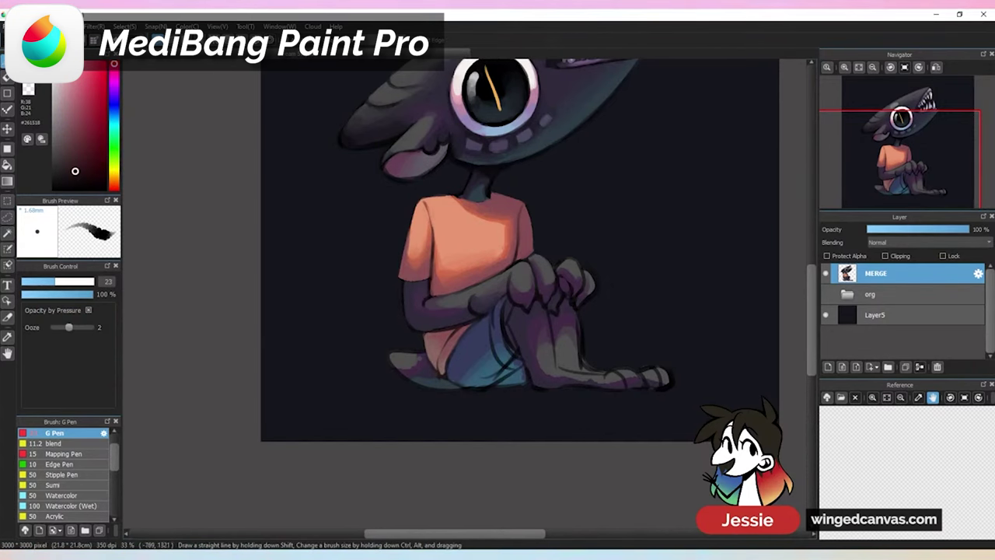
pyautogui.moveTo(373, 285); pyautogui.dragTo(397, 287)
pyautogui.keyDown('alt'); pyautogui.click(422, 355); pyautogui.keyUp('alt')
pyautogui.scroll(-2, 570, 315)
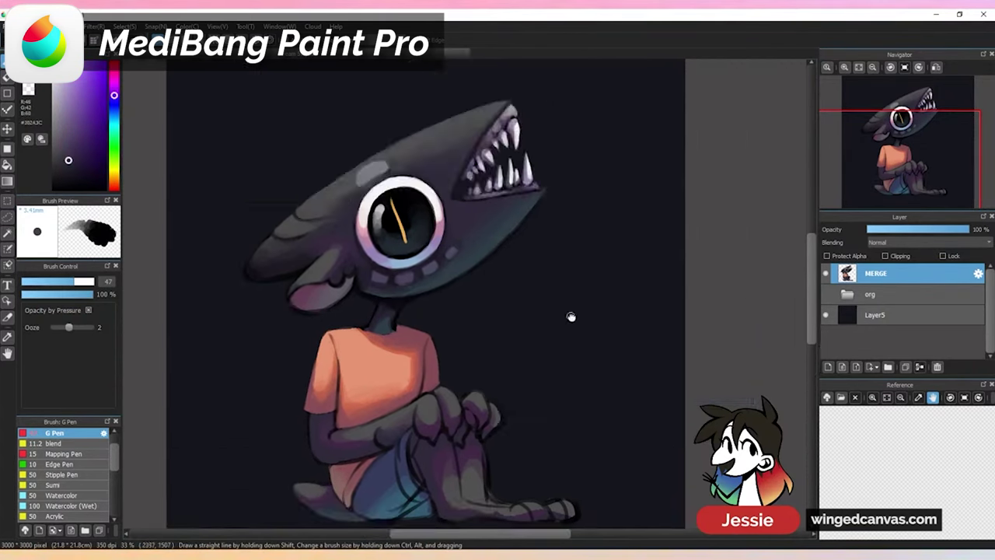
# Paint over the rough lines on the blue shorts and refine the clawed hands with sampled colors
pyautogui.scroll(2, 435, 365)
pyautogui.keyDown('alt'); pyautogui.click(484, 315); pyautogui.keyUp('alt')
pyautogui.scroll(-2, 484, 315)
pyautogui.scroll(2, 484, 315)
pyautogui.scroll(-2, 609, 273)
pyautogui.scroll(2, 441, 226)
pyautogui.keyDown('alt'); pyautogui.click(441, 227); pyautogui.keyUp('alt')
pyautogui.scroll(-2, 441, 226)
pyautogui.scroll(2, 449, 302)
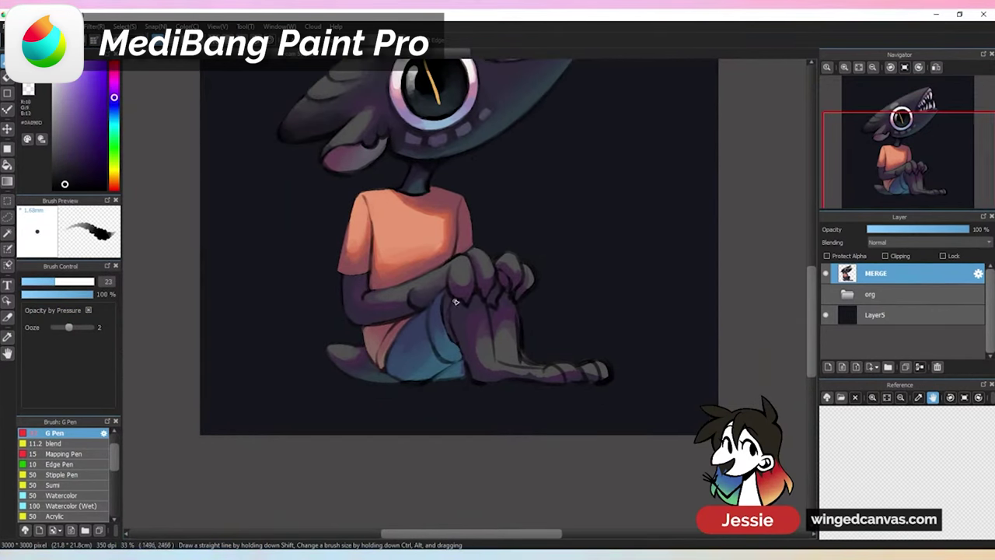
# Blend the line where the shorts meet the knee and smooth the upper legs' shading with sampled purples and grays
pyautogui.moveTo(436, 302); pyautogui.dragTo(449, 302)
pyautogui.keyDown('alt'); pyautogui.click(450, 301); pyautogui.keyUp('alt')
pyautogui.keyDown('alt'); pyautogui.click(471, 326); pyautogui.keyUp('alt')
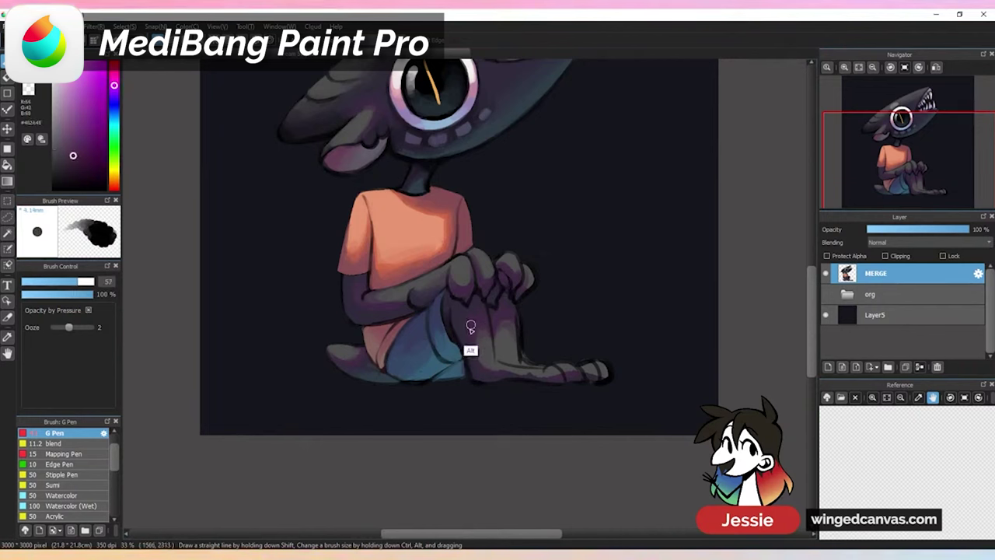
pyautogui.keyDown('alt'); pyautogui.click(504, 307); pyautogui.keyUp('alt')
# Paint away the rough outlines along the shin, foot and toes with the sampled background color
pyautogui.keyDown('alt'); pyautogui.click(532, 343); pyautogui.keyUp('alt')
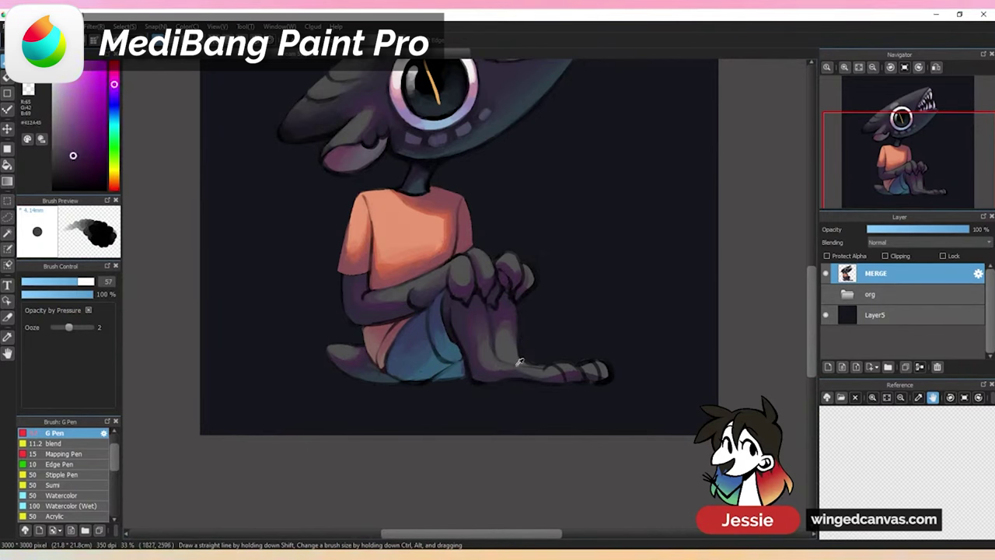
pyautogui.keyDown('alt'); pyautogui.click(609, 358); pyautogui.keyUp('alt')
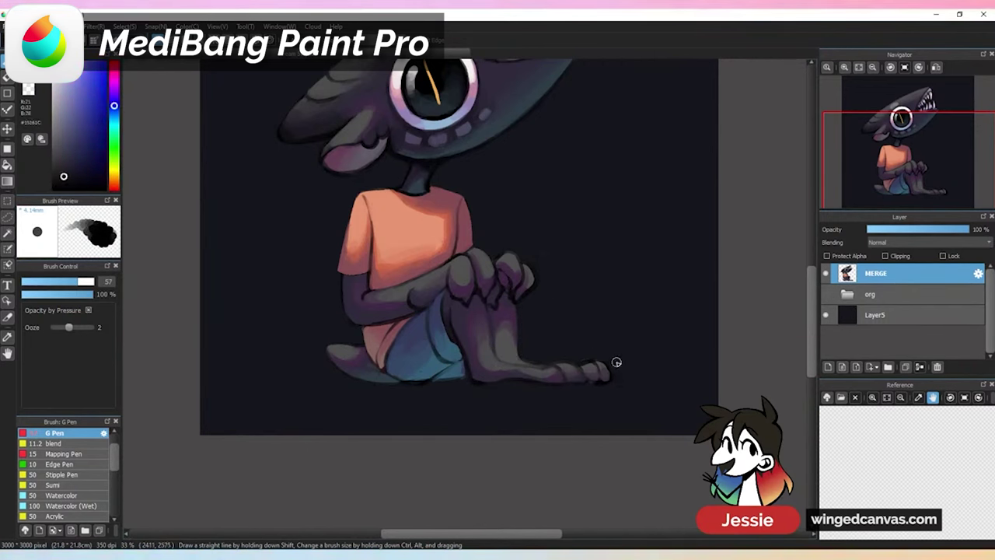
pyautogui.scroll(-1, 565, 287)
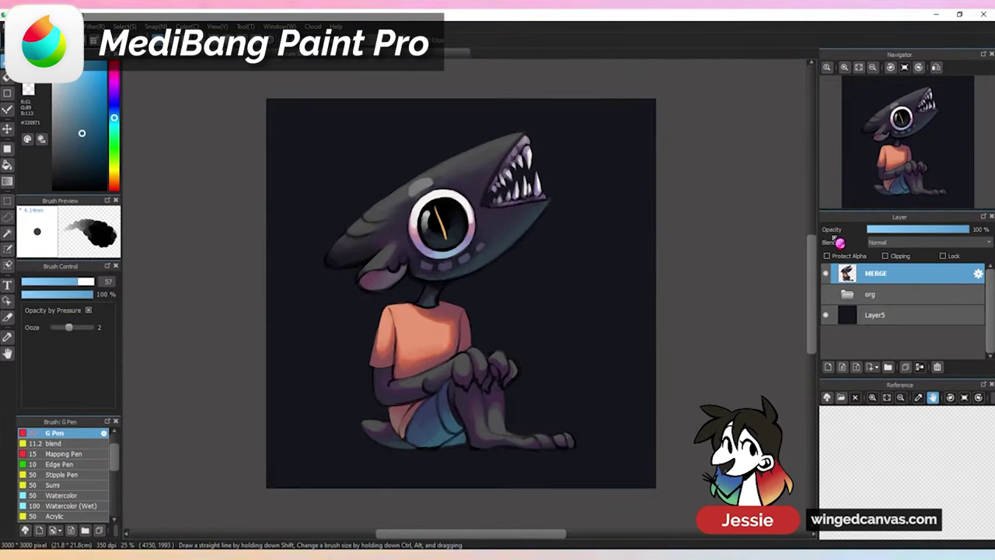